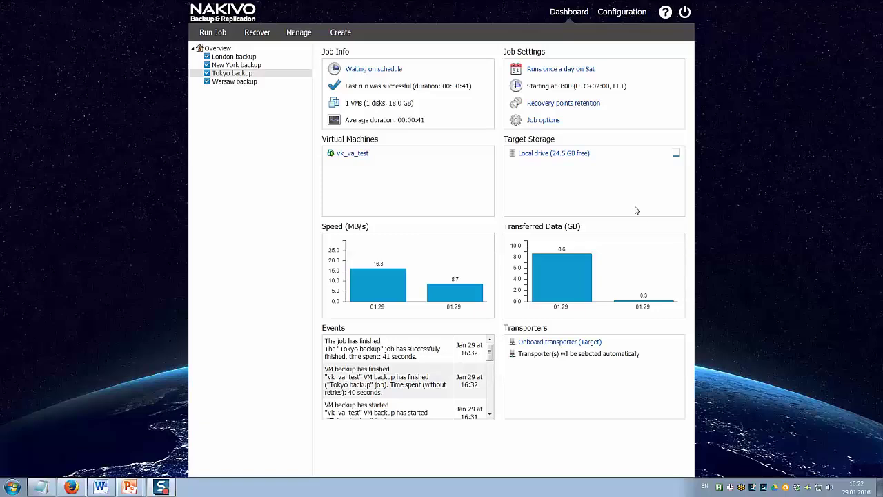
- Change the Tokyo backup job's schedule to run periodically every 45 minutes and save it
mouse_move(370, 71)
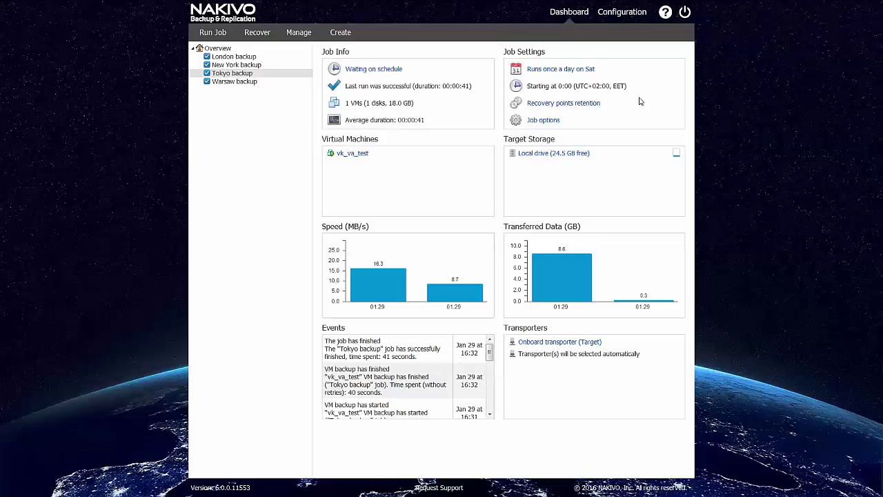
click(581, 73)
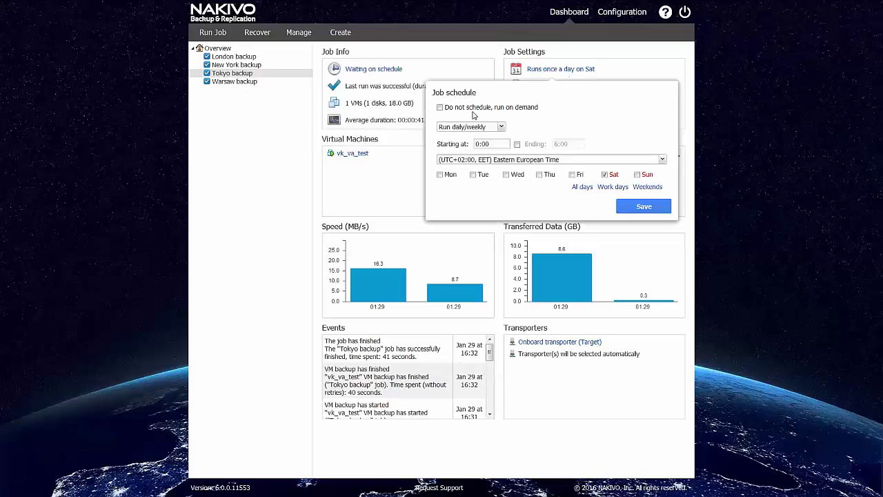
click(483, 130)
click(483, 148)
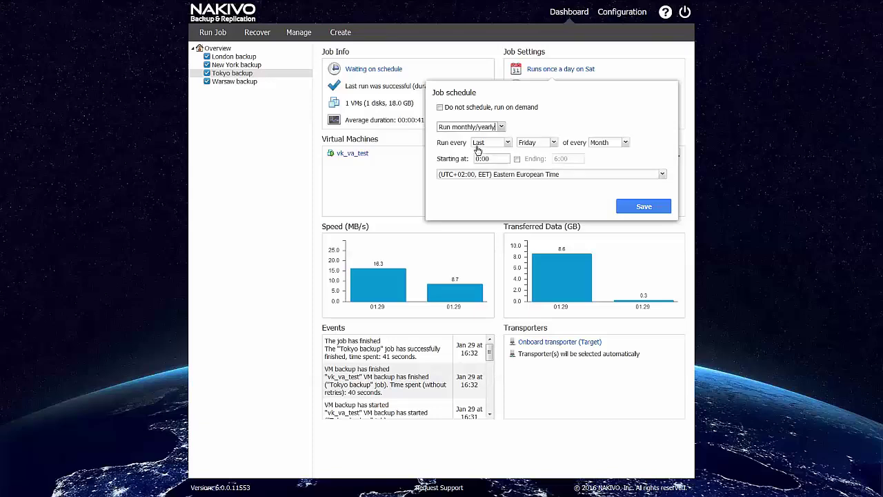
click(480, 127)
click(461, 158)
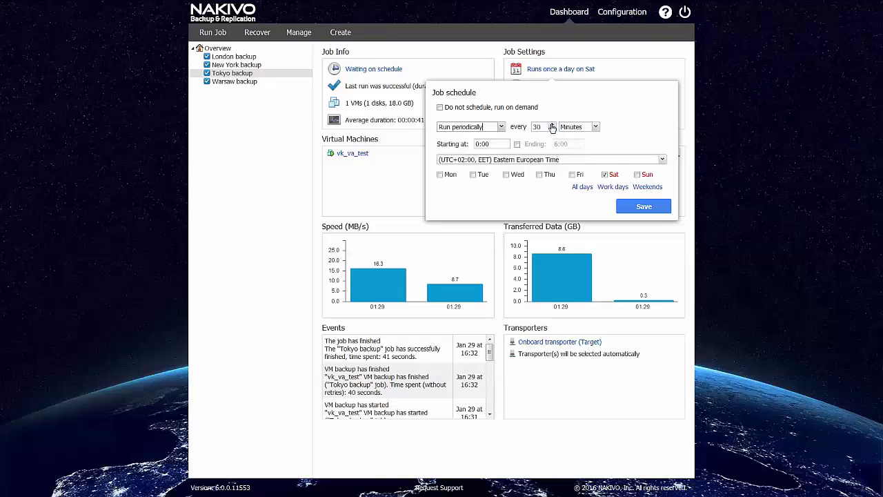
click(551, 124)
click(552, 124)
click(552, 125)
click(644, 207)
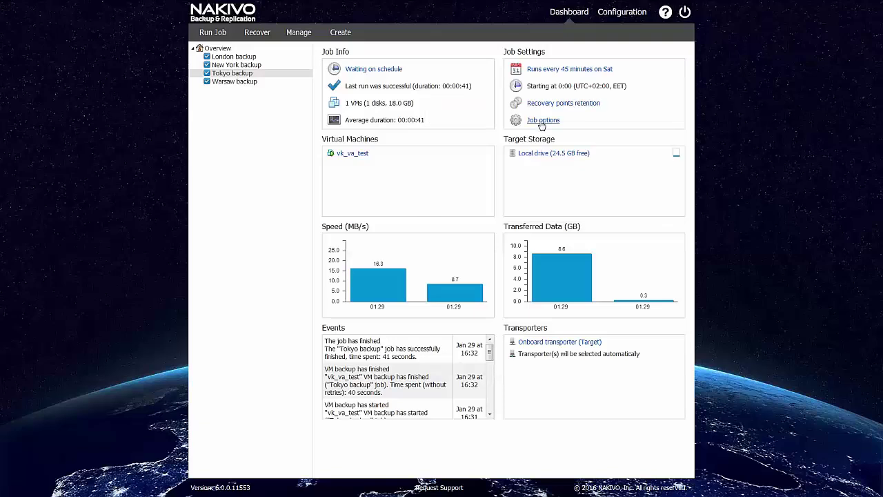
- Check the retention settings without changes, then view the detailed speed chart
click(597, 104)
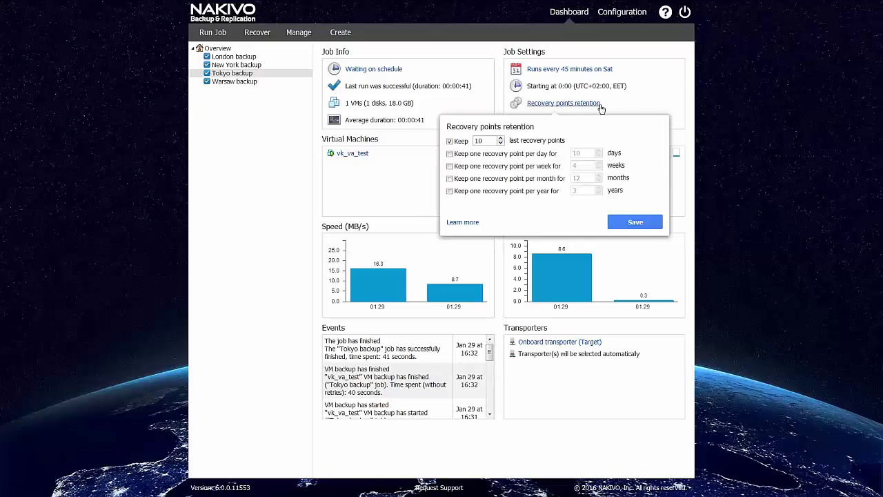
click(652, 107)
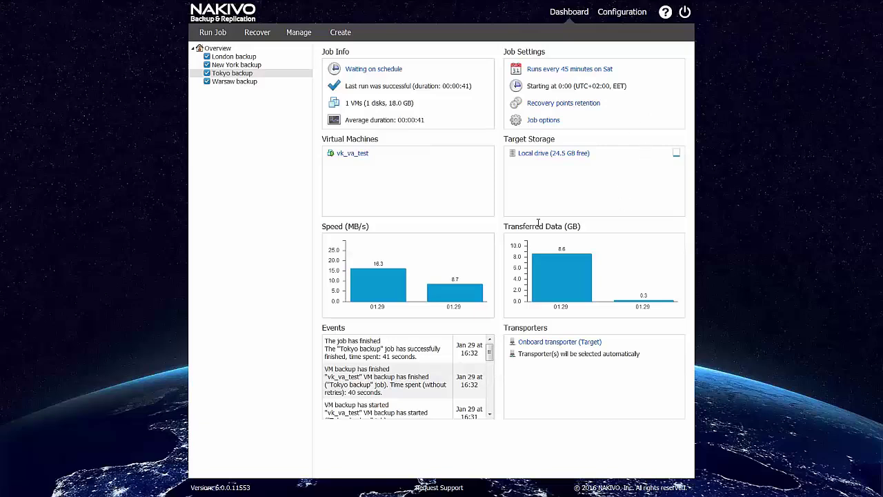
click(374, 290)
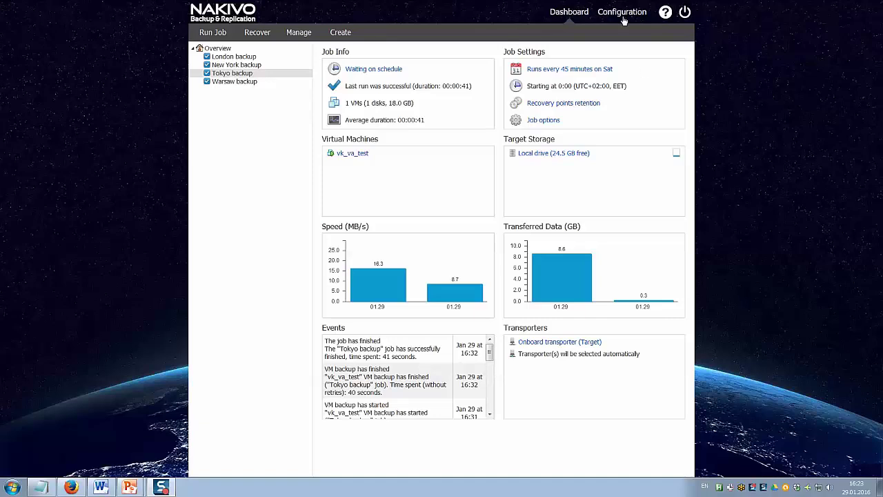
- Start a new backup repository named 'NFS QNAP' of type Remote NFS share
click(622, 12)
click(398, 42)
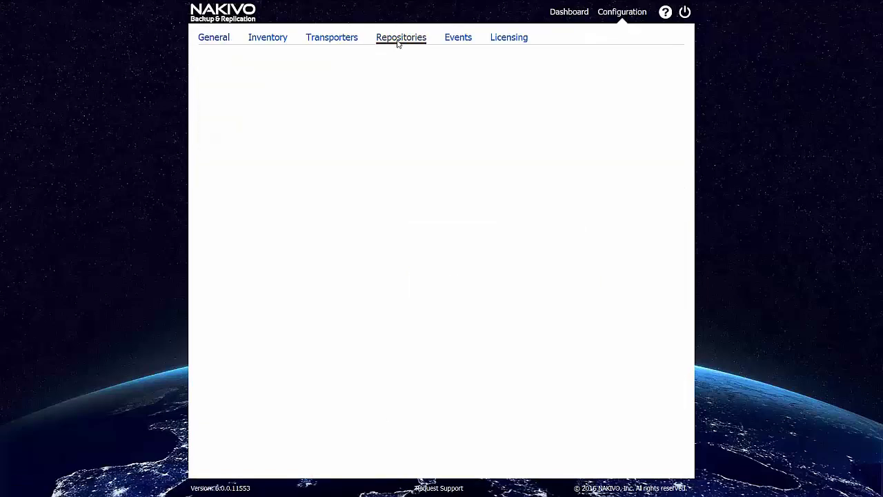
click(246, 63)
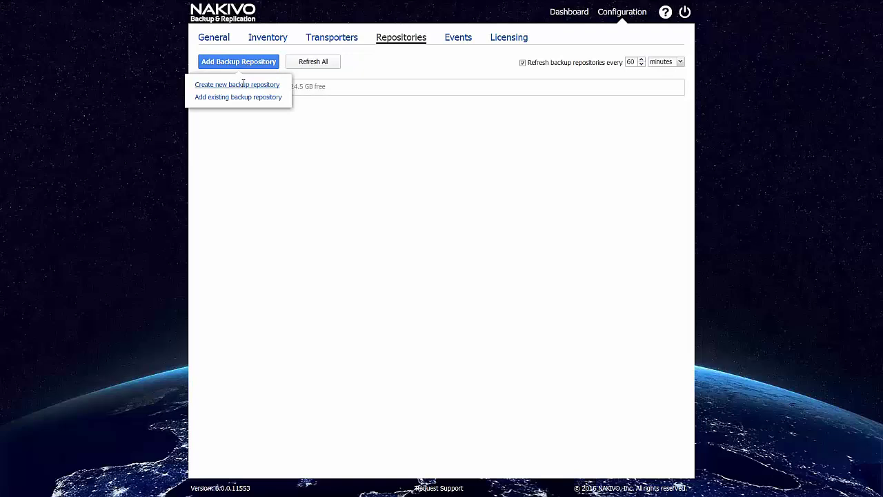
click(244, 85)
text(NFS QNAP)
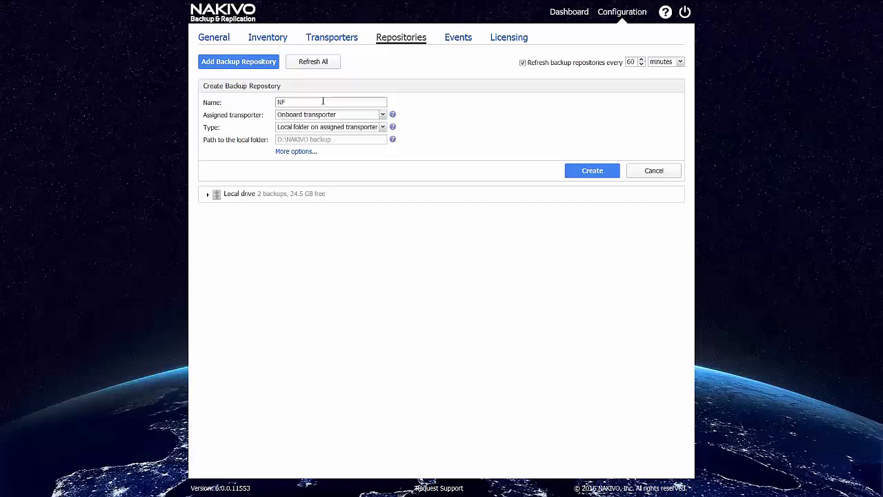
click(373, 130)
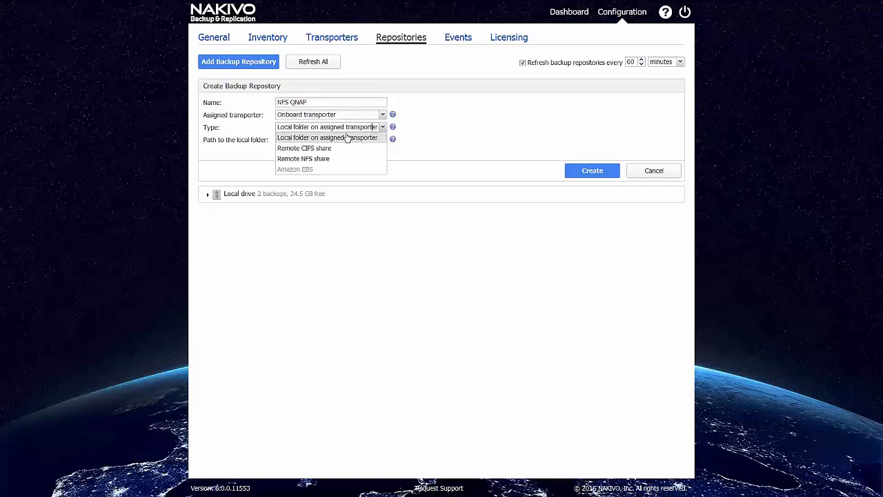
click(291, 159)
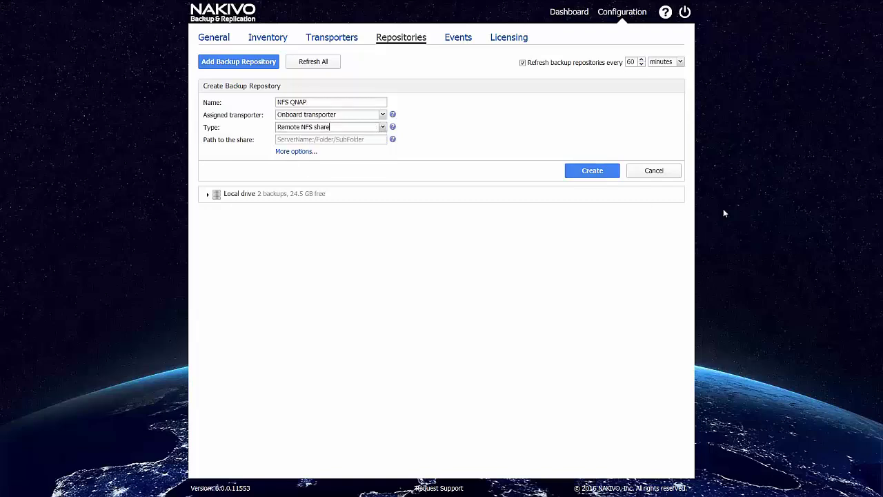
- Paste the share path 10.30.30.93:/nfsshare/demo, create the repository, and review its details
right_click(362, 140)
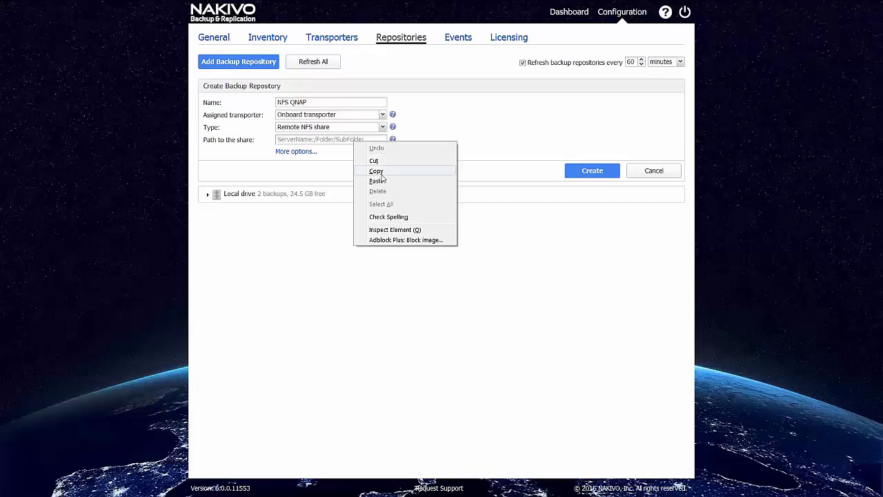
click(376, 179)
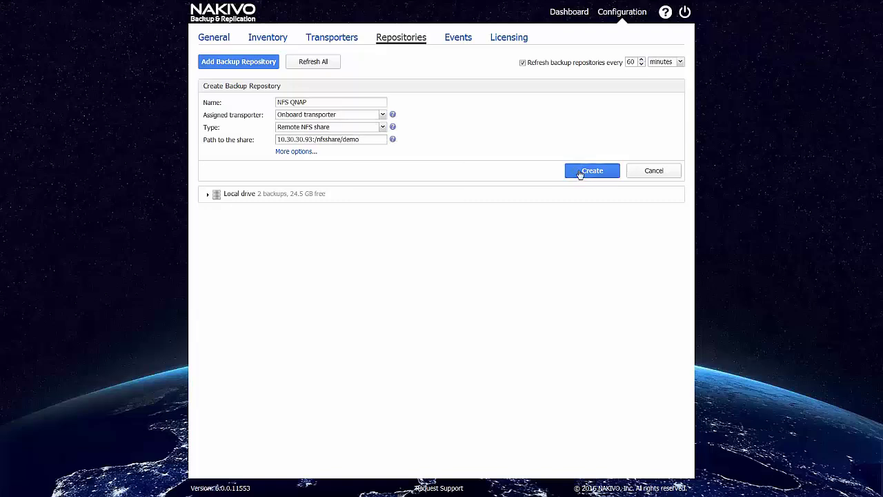
click(592, 170)
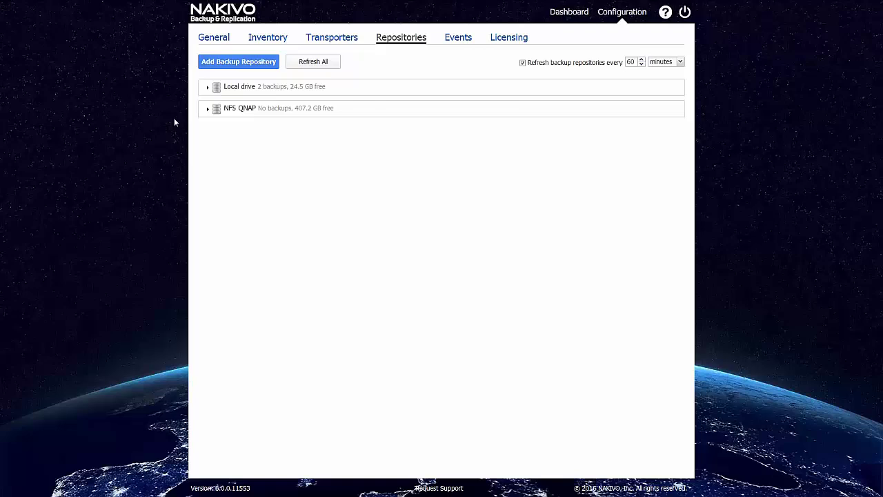
click(207, 109)
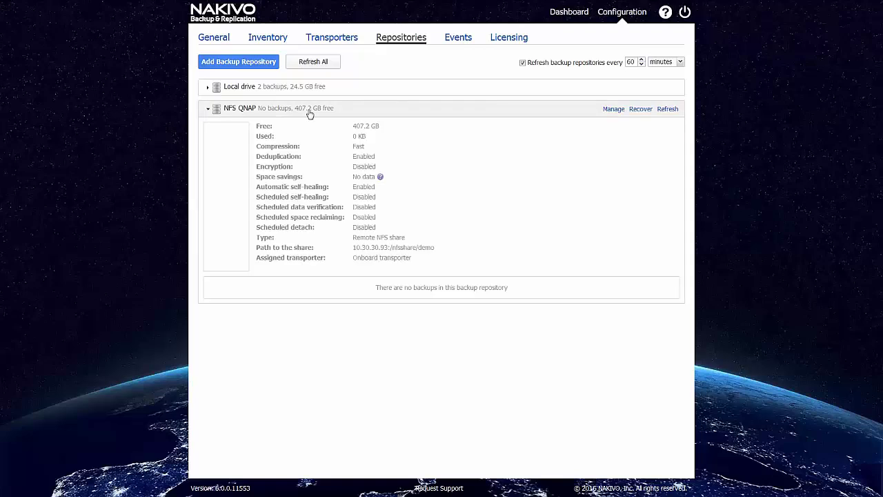
click(206, 109)
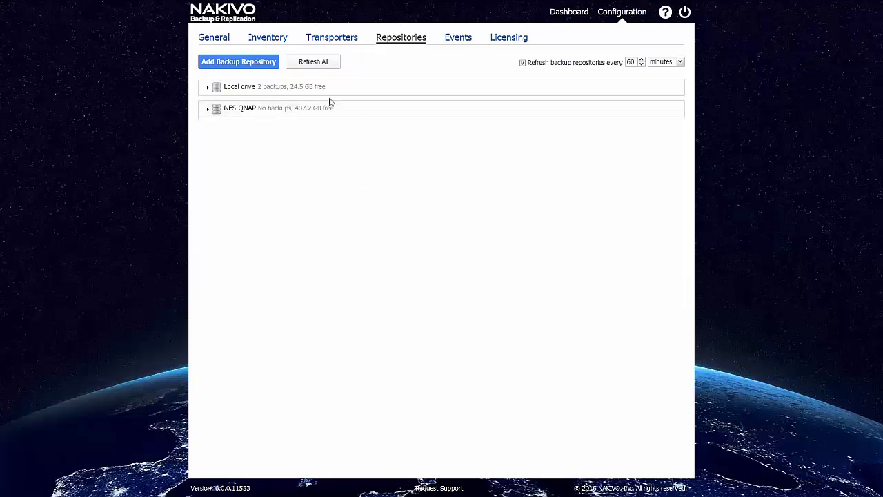
click(218, 39)
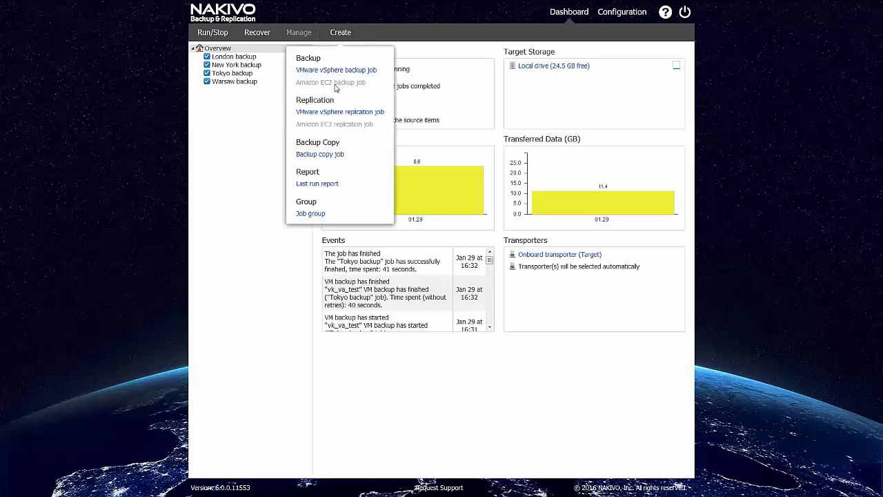
- Create a backup copy job from all Local drive backups to the NFS QNAP repository
click(340, 155)
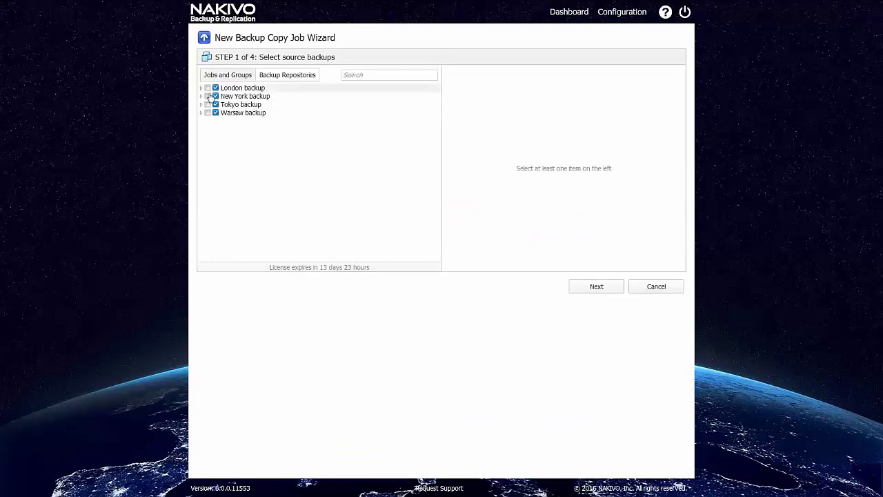
click(284, 78)
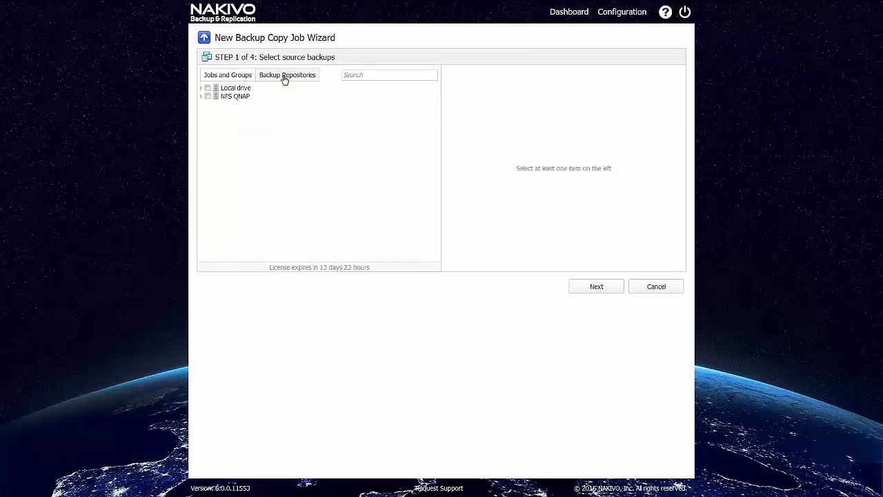
click(208, 89)
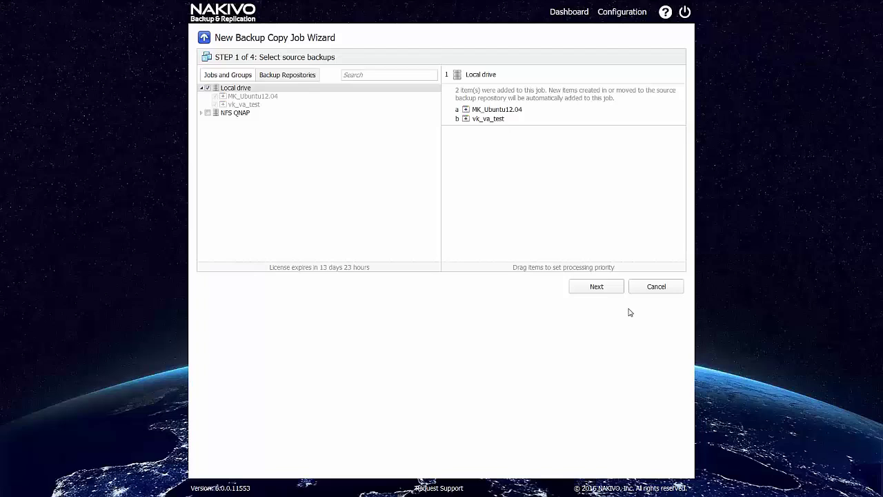
click(611, 288)
click(336, 110)
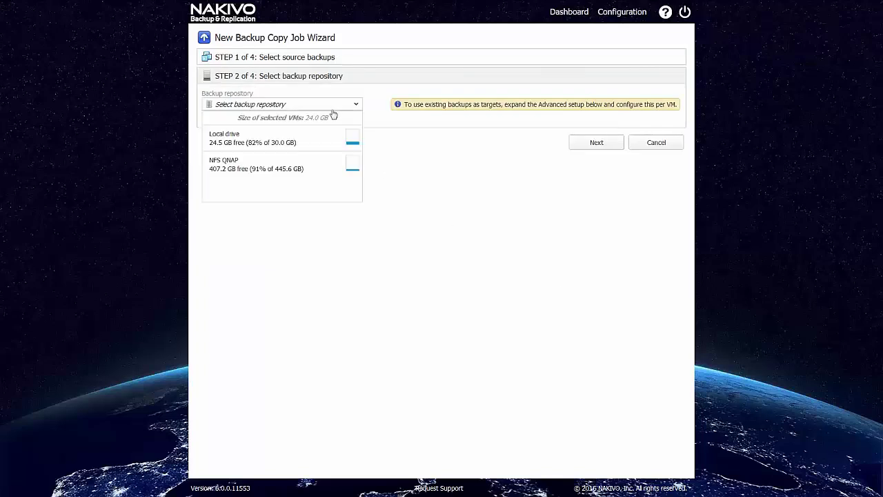
click(289, 169)
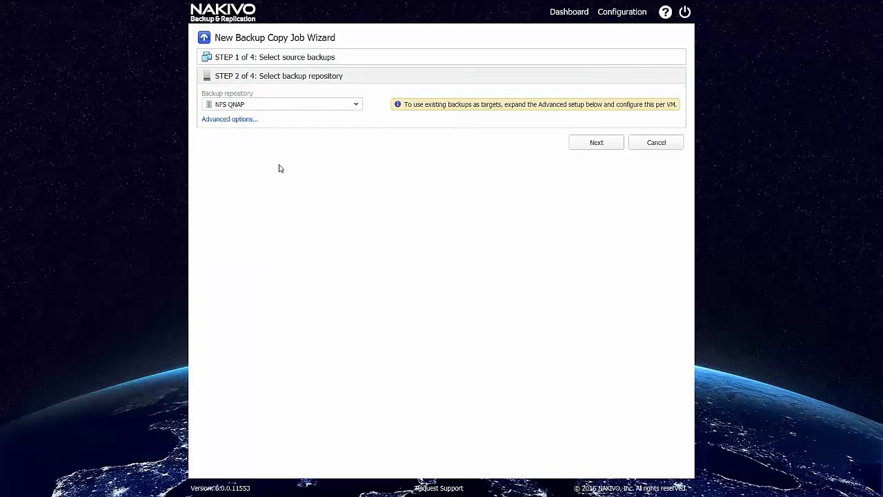
- Schedule the copy job for all days, save it, and run it now
click(596, 146)
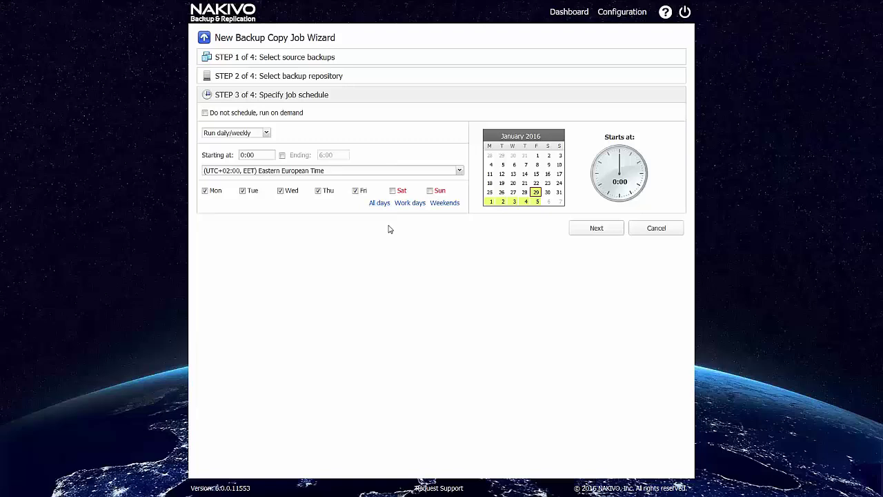
click(380, 203)
click(588, 229)
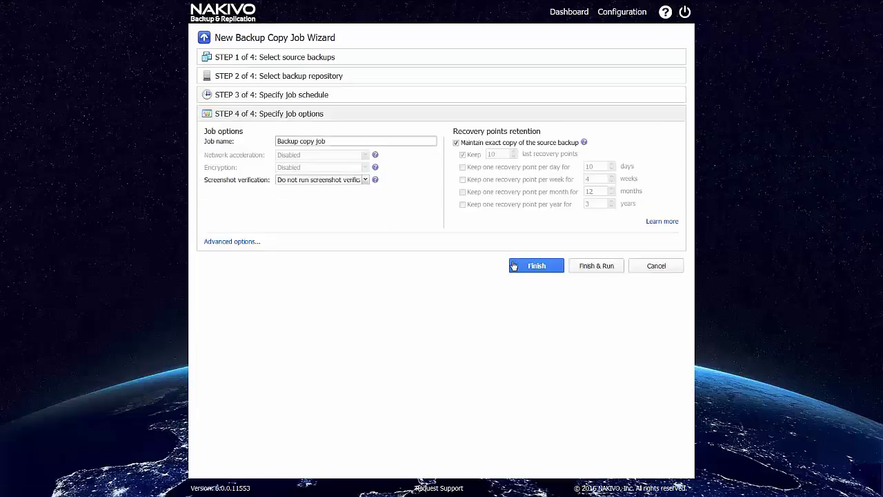
click(556, 266)
click(221, 32)
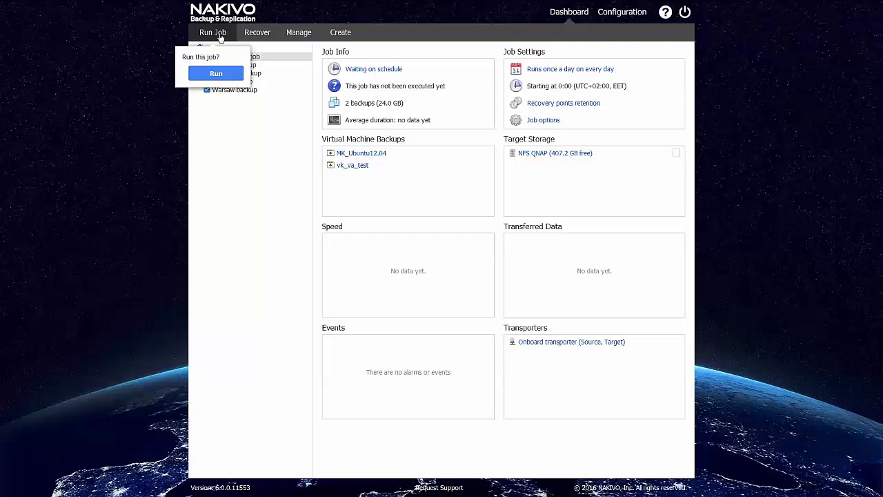
- Confirm the copy job run, then start a VMware backup job with vk_5-8 and vk_2012r2 from QA
click(230, 73)
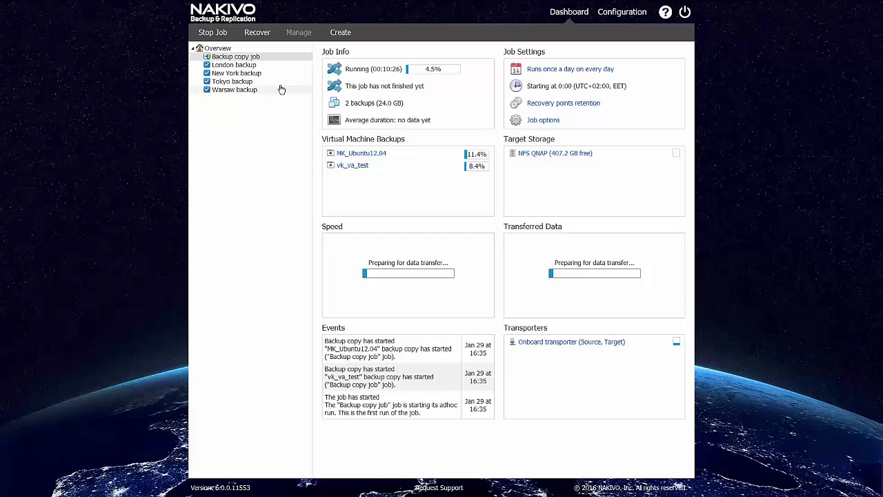
click(340, 34)
click(336, 69)
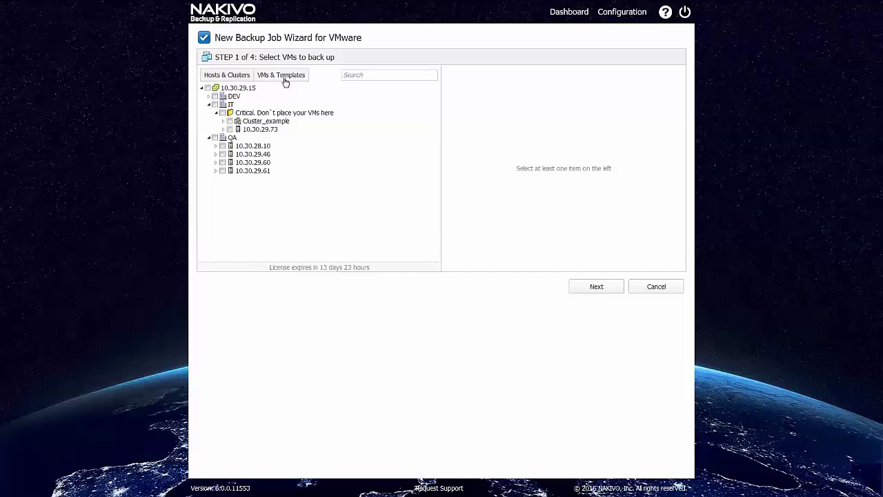
click(285, 80)
click(242, 76)
click(277, 80)
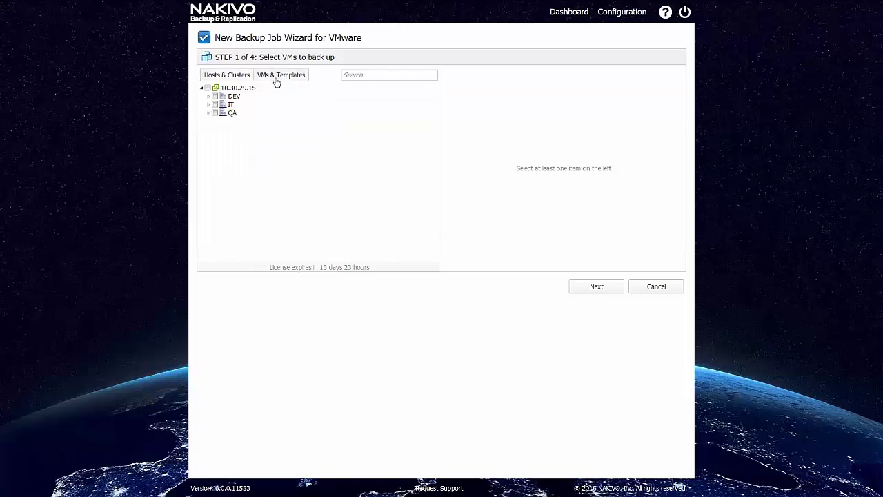
click(210, 113)
scroll(279, 228, down, 10)
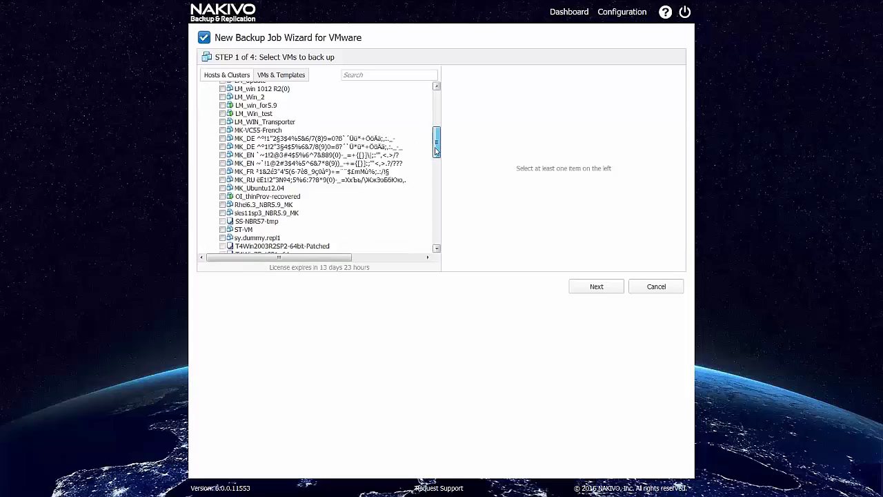
scroll(280, 228, down, 3)
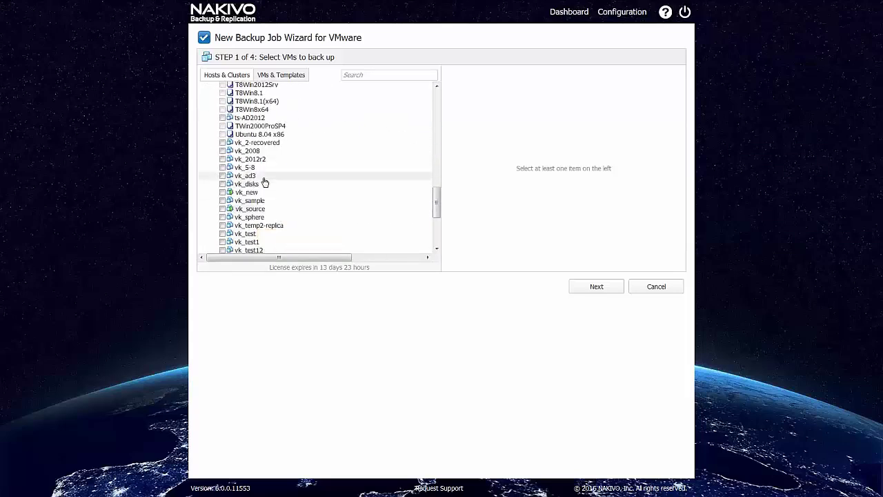
click(267, 167)
click(267, 159)
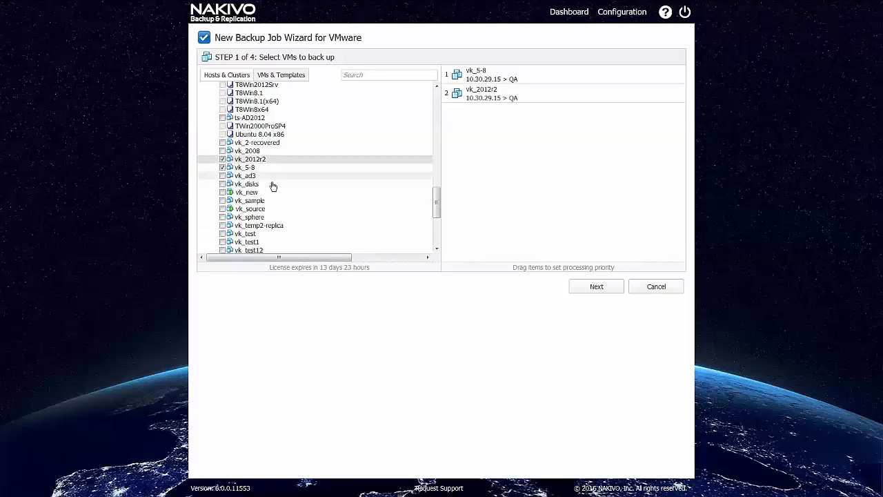
- Set NFS QNAP as the backup destination, keep the default schedule, and save the job
click(596, 286)
click(333, 105)
click(314, 164)
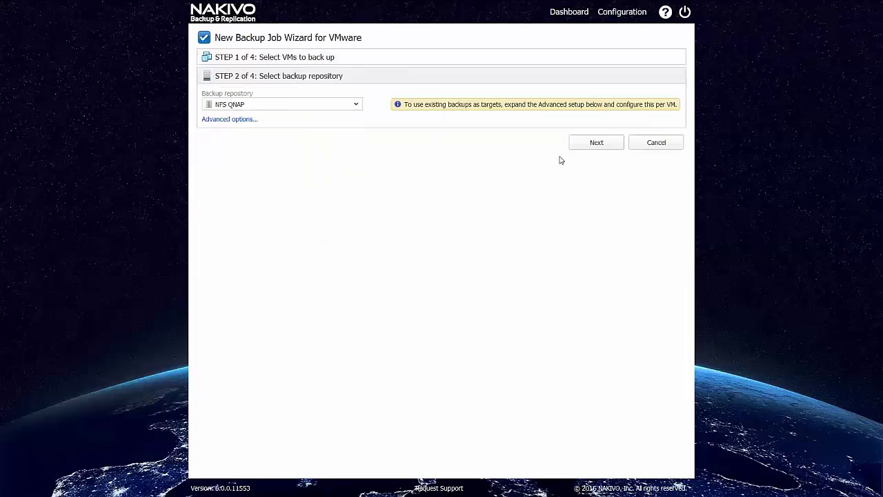
click(596, 142)
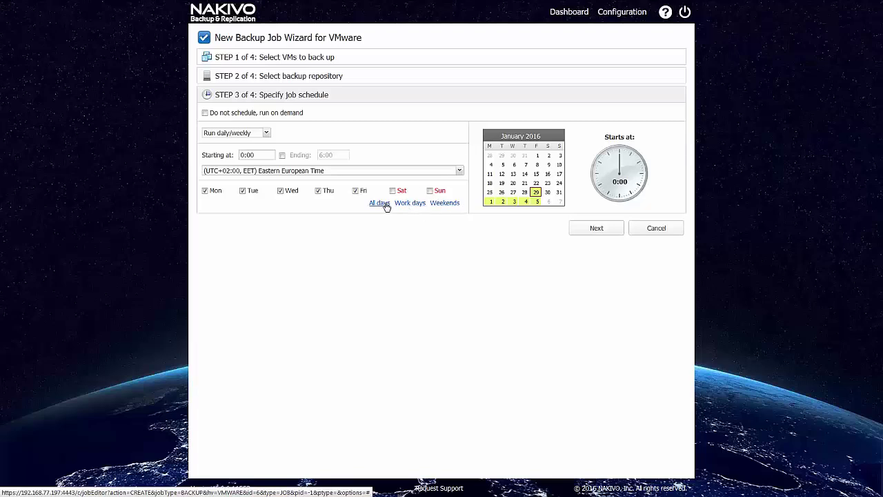
click(588, 229)
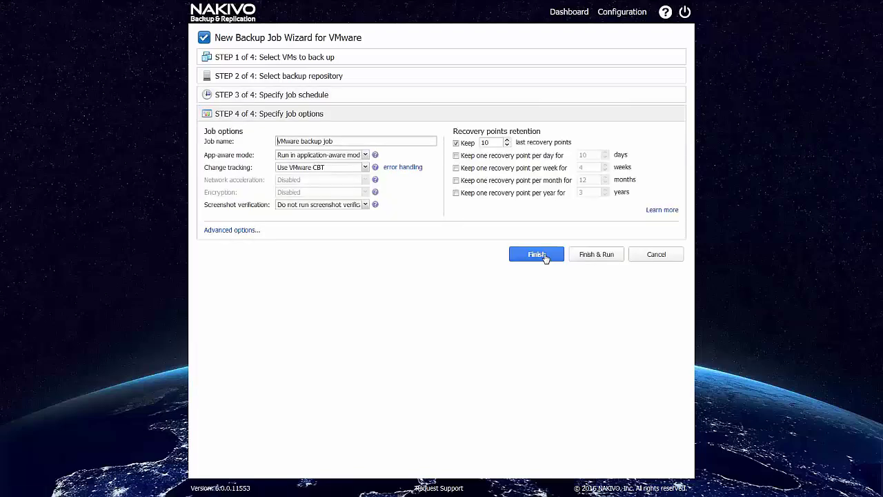
click(545, 254)
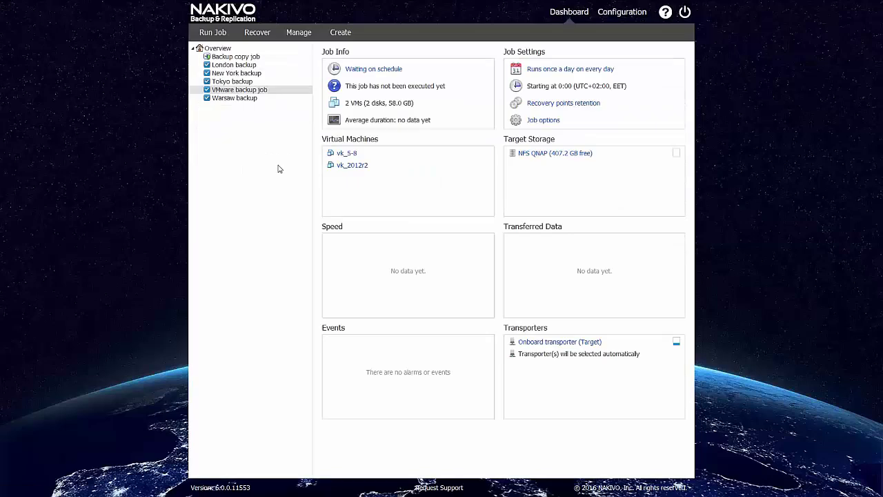
- Select the Backup copy job and view its speed chart, showing about 46 MB/s
click(246, 59)
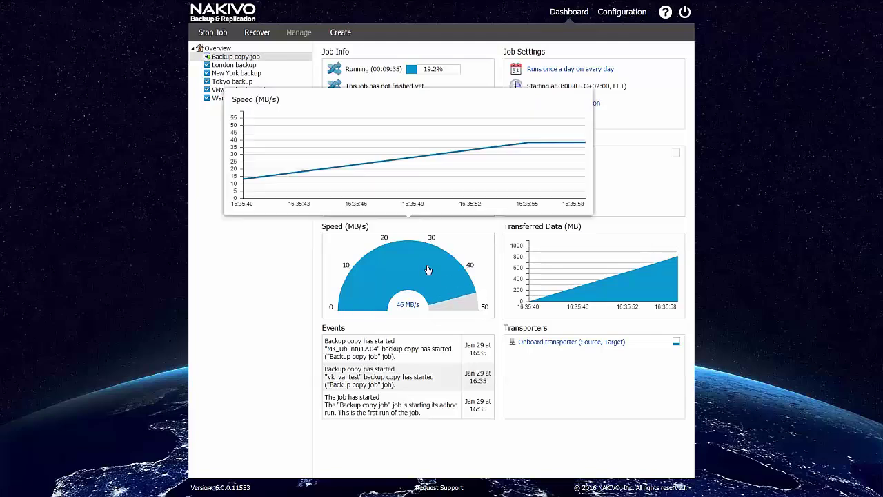
mouse_move(458, 272)
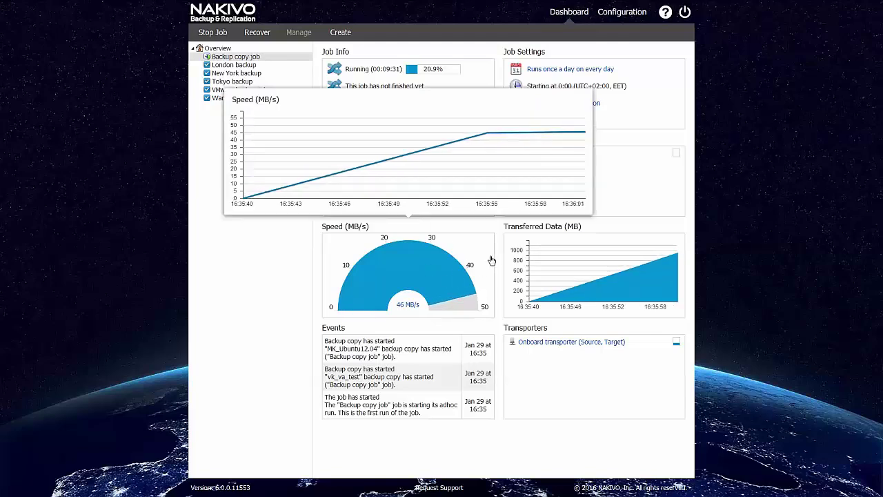